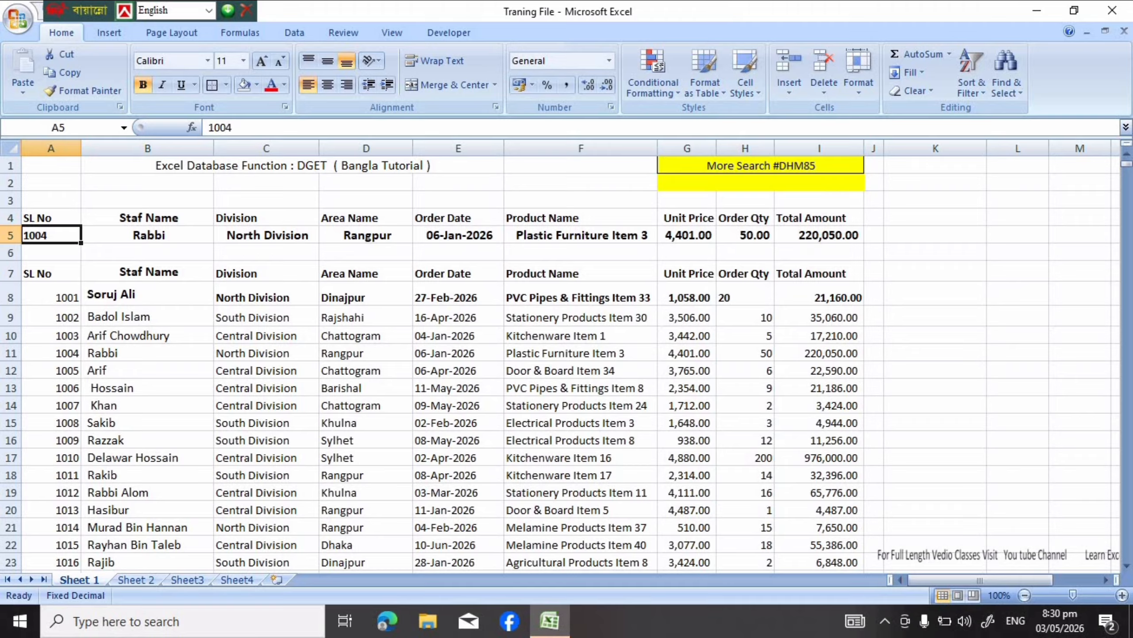
Change the SL No lookup value in cell A5 to 1005
{"action": "key", "text": "F2"}
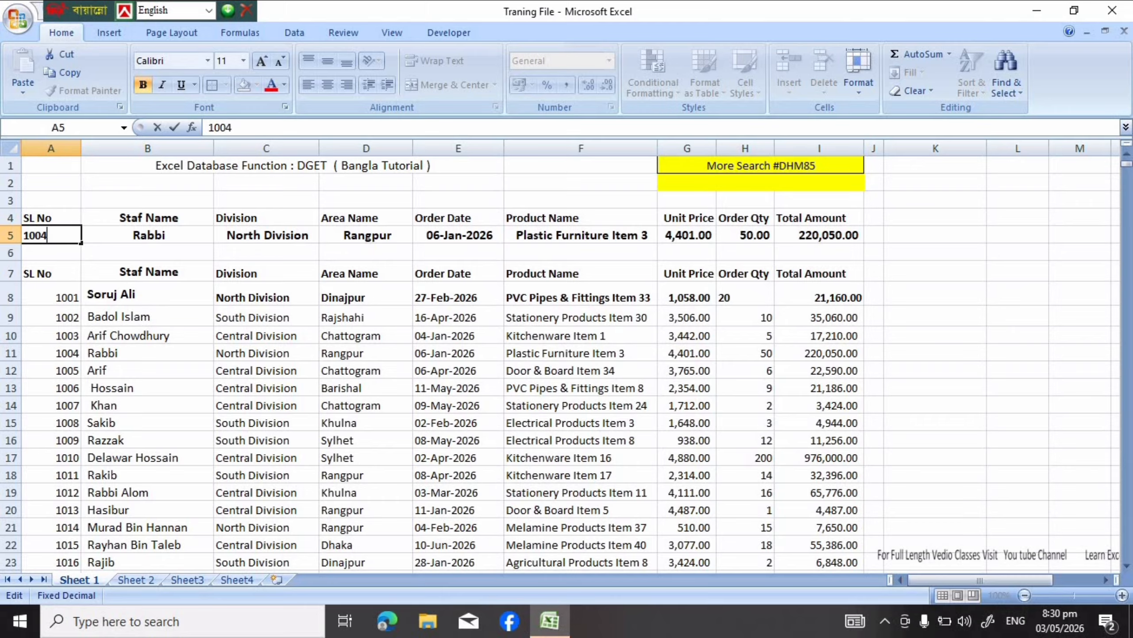
{"action": "key", "text": "BackSpace"}
{"action": "key", "text": "BackSpace"}
{"action": "key", "text": "BackSpace"}
{"action": "key", "text": "BackSpace"}
{"action": "type", "text": "1005"}
{"action": "key", "text": "Return"}
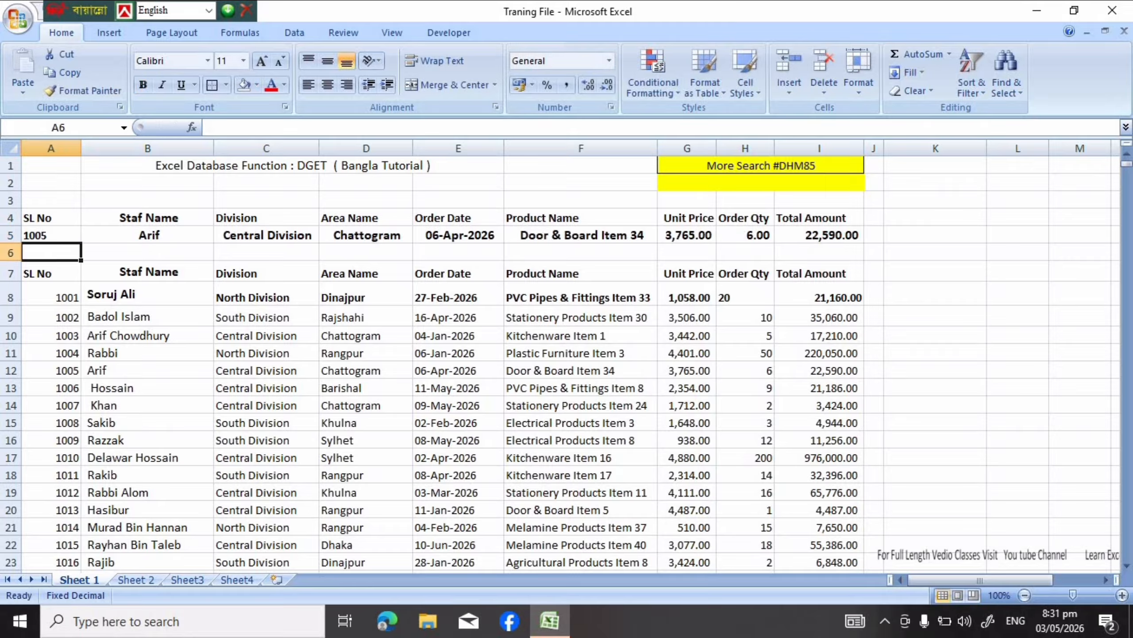
Set the SL No lookup value in A5 to 1015 and select result row 5, then matching data row 22, to compare them
{"action": "left_click", "coordinate": [51, 235]}
{"action": "key", "text": "BackSpace"}
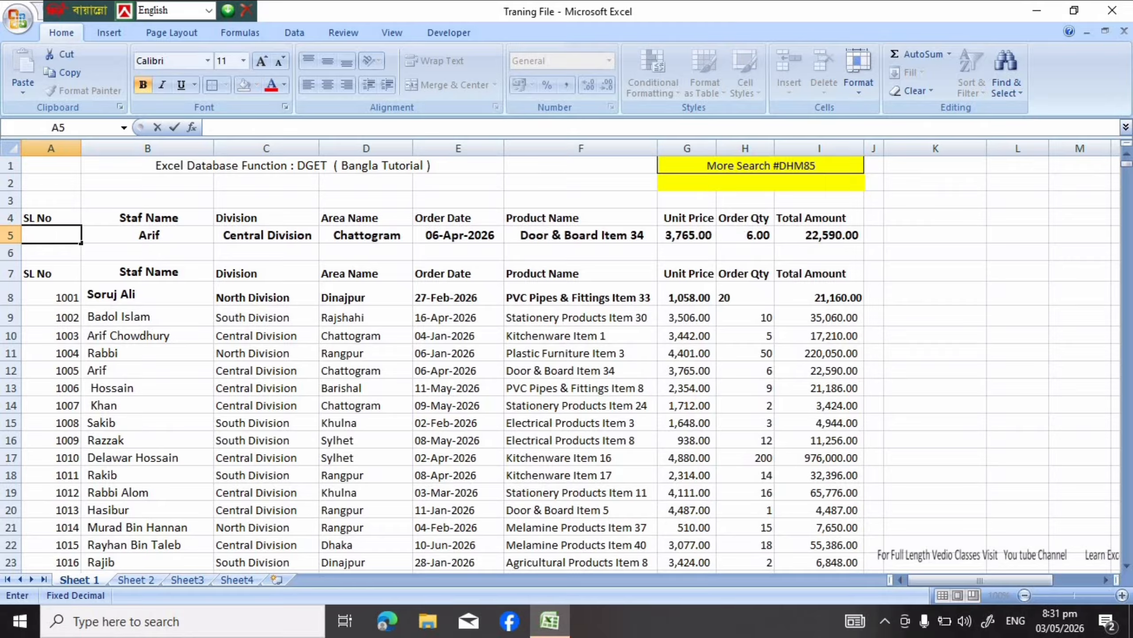
{"action": "type", "text": "1015"}
{"action": "key", "text": "Return"}
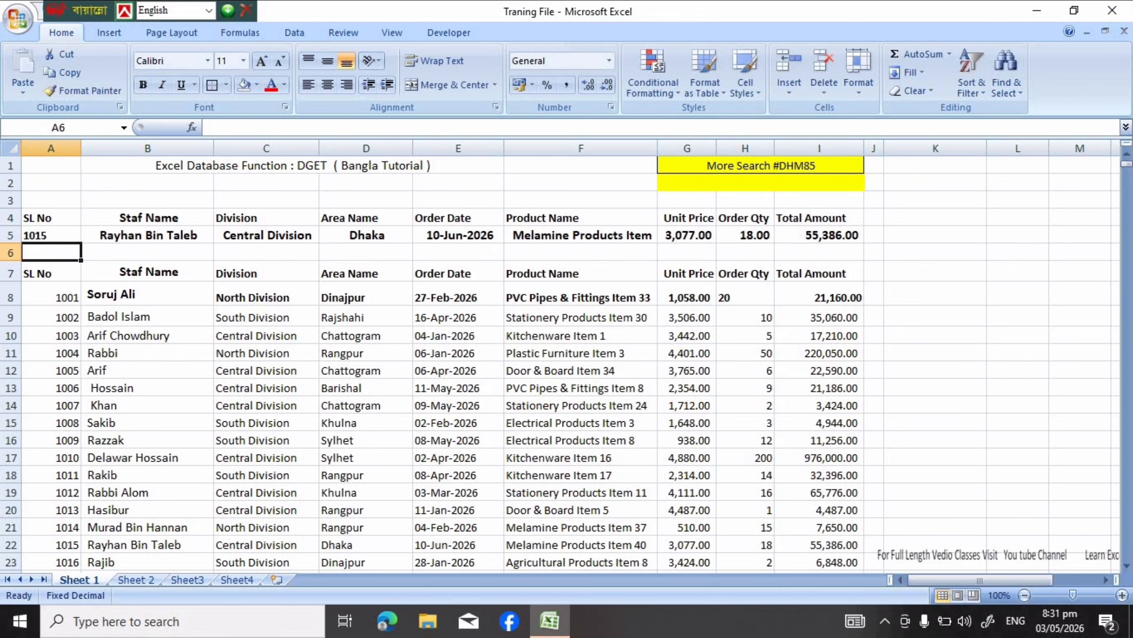
{"action": "key", "text": "Up"}
{"action": "key", "text": "shift+space"}
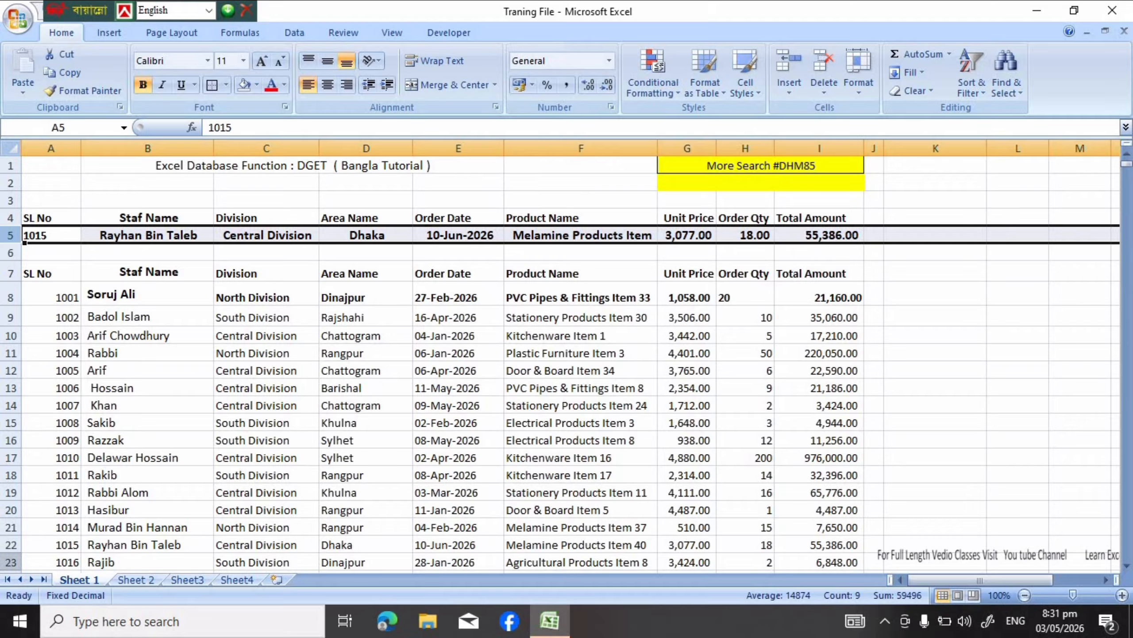
{"action": "left_click", "coordinate": [11, 544]}
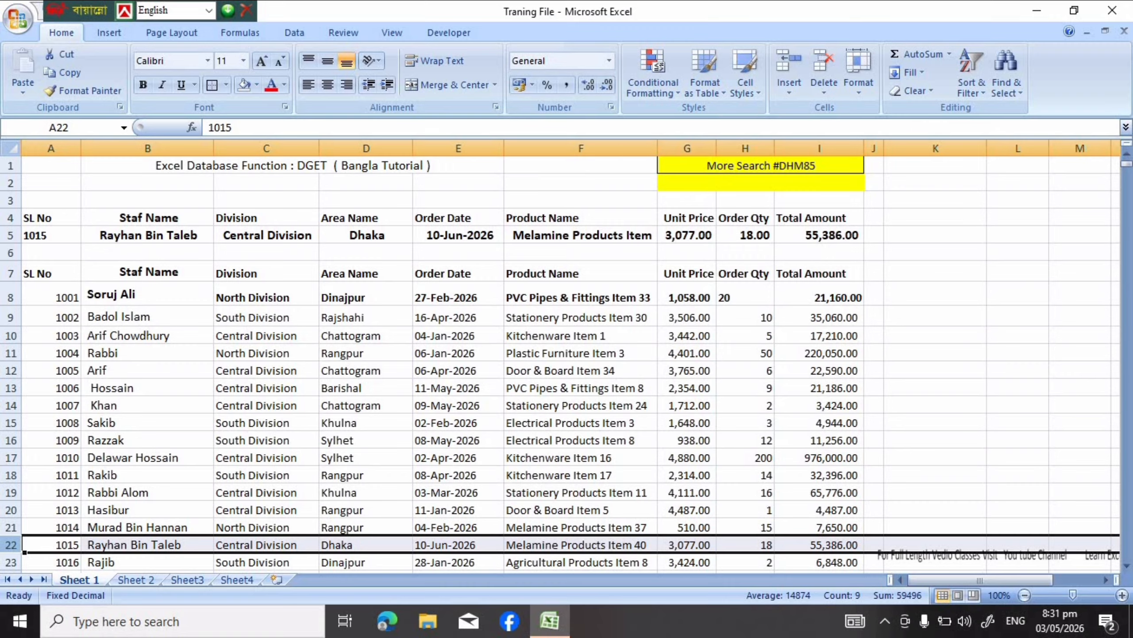
Set the SL No lookup value in A5 to 1004 and select its matching record in row 11
{"action": "left_click", "coordinate": [51, 235]}
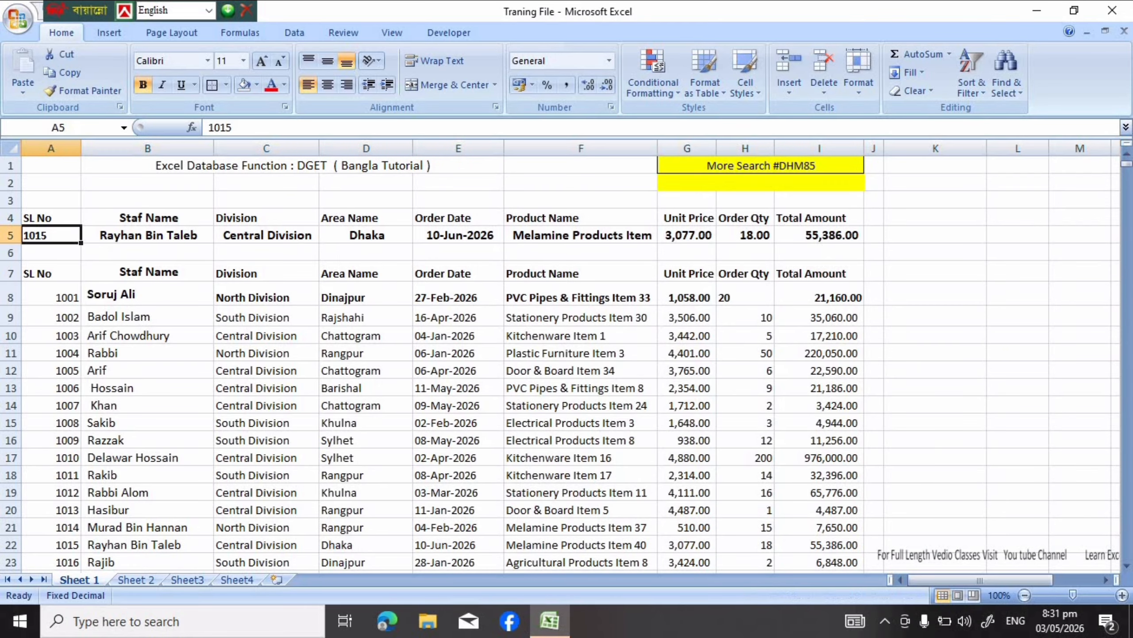
{"action": "key", "text": "BackSpace"}
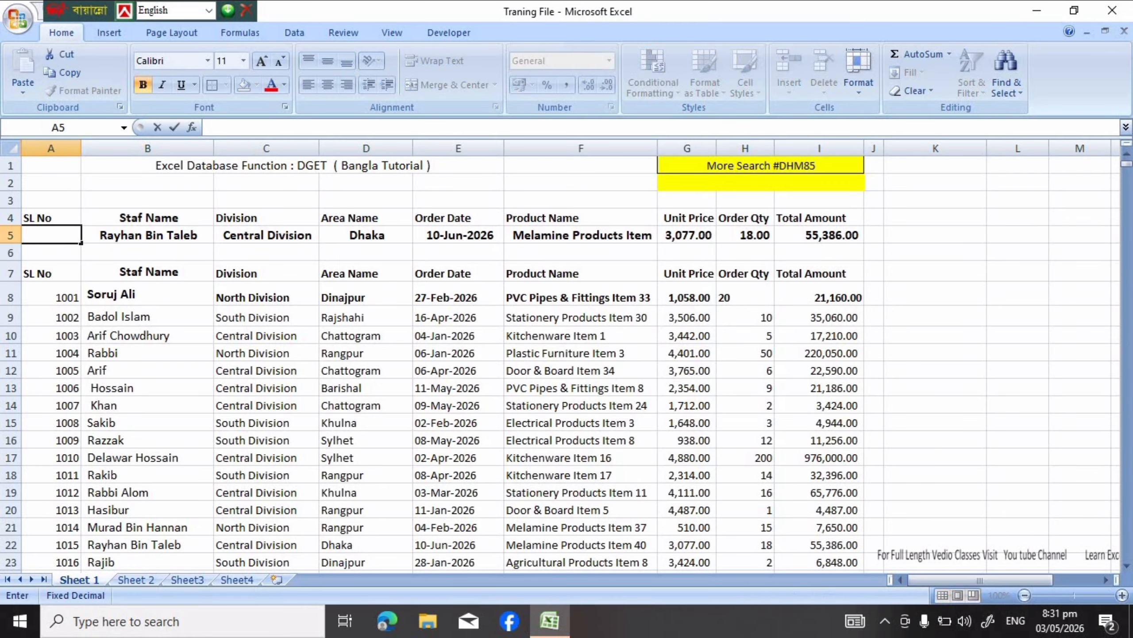
{"action": "type", "text": "1004"}
{"action": "key", "text": "Return"}
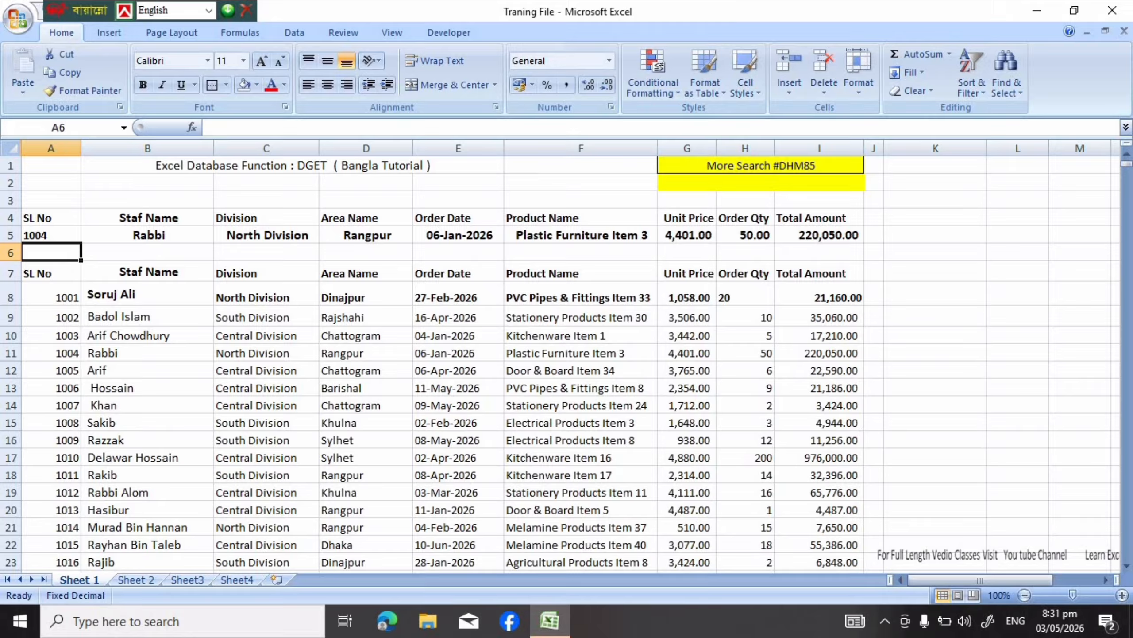
{"action": "left_click", "coordinate": [11, 354]}
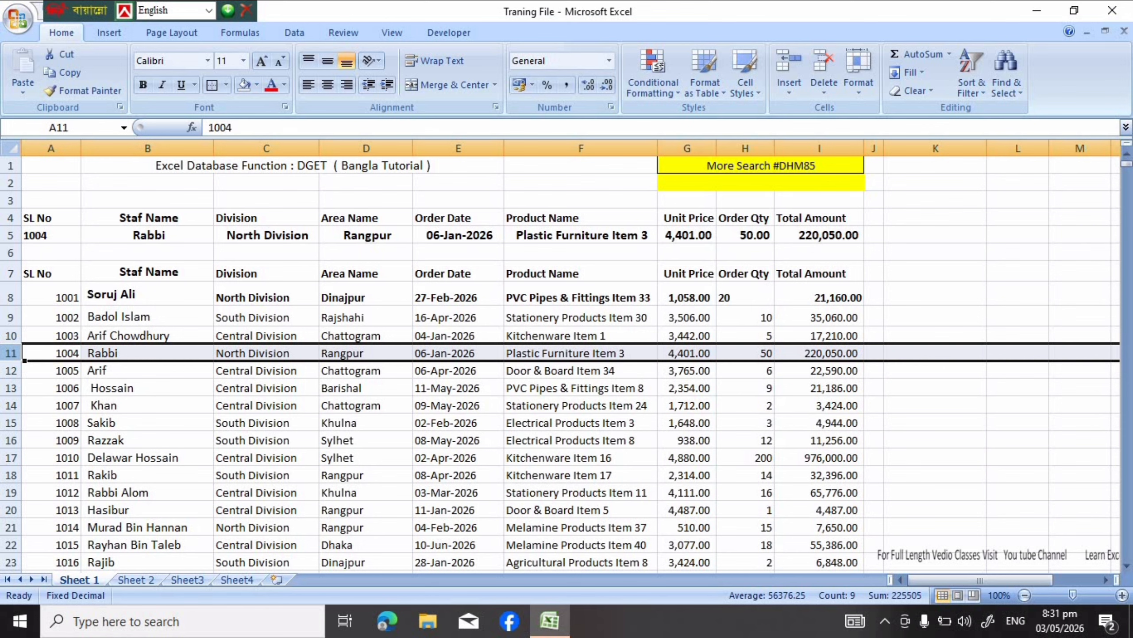
Clear the lookup value and all result formulas from cells A5:I5
{"action": "left_click", "coordinate": [51, 235]}
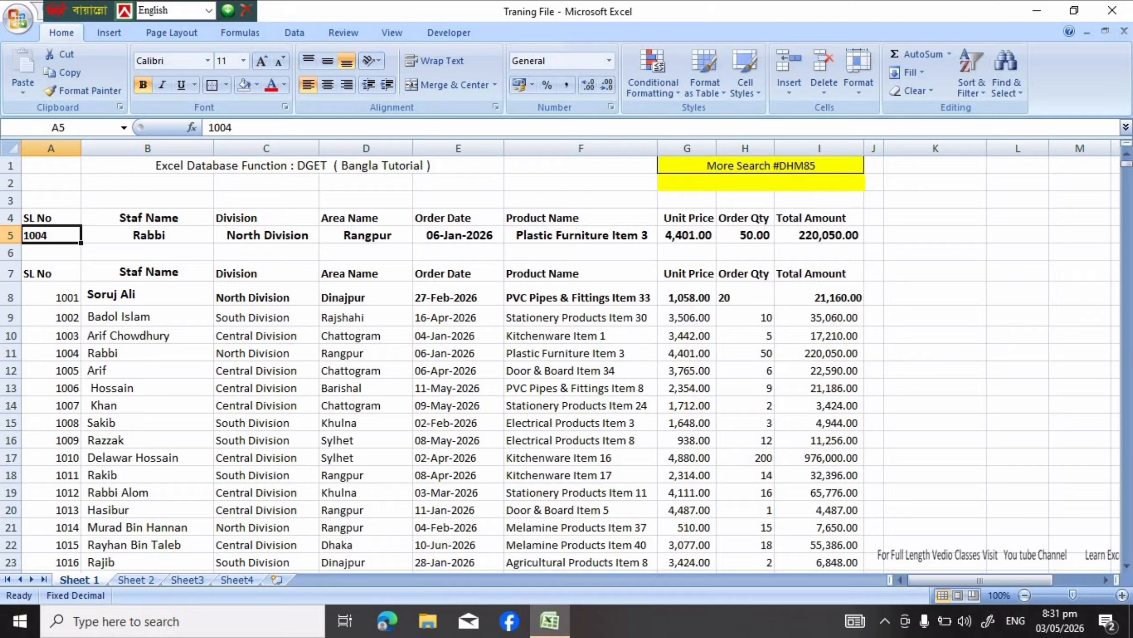
{"action": "left_click_drag", "start_coordinate": [50, 235], "coordinate": [819, 237]}
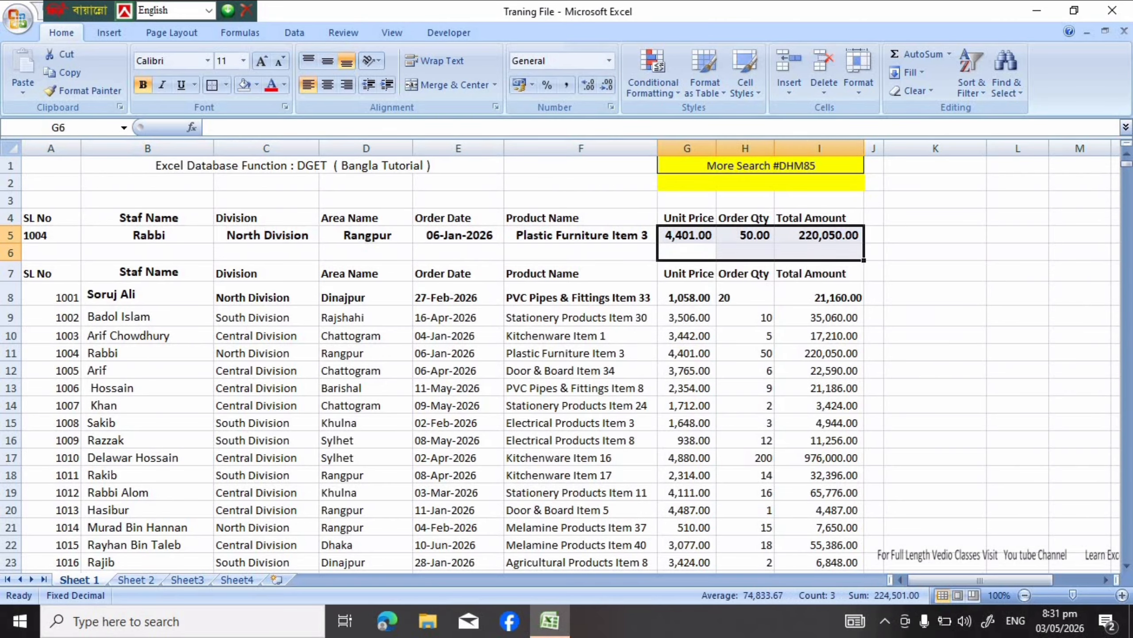
{"action": "left_click", "coordinate": [936, 236]}
{"action": "left_click_drag", "start_coordinate": [51, 235], "coordinate": [819, 235]}
{"action": "key", "text": "Delete"}
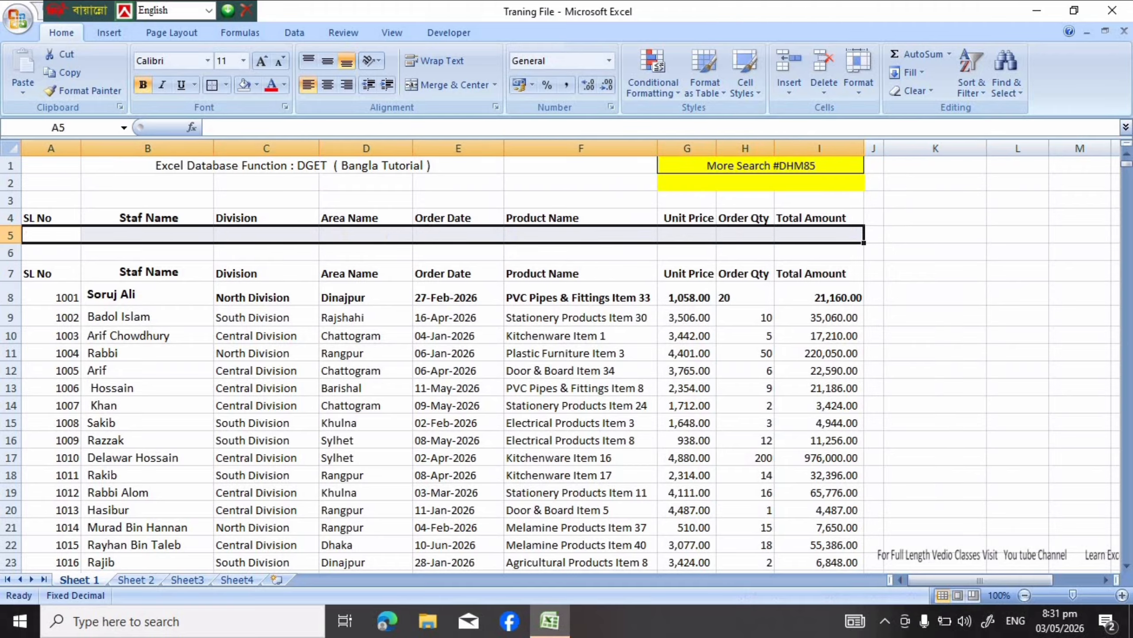
{"action": "left_click", "coordinate": [936, 235]}
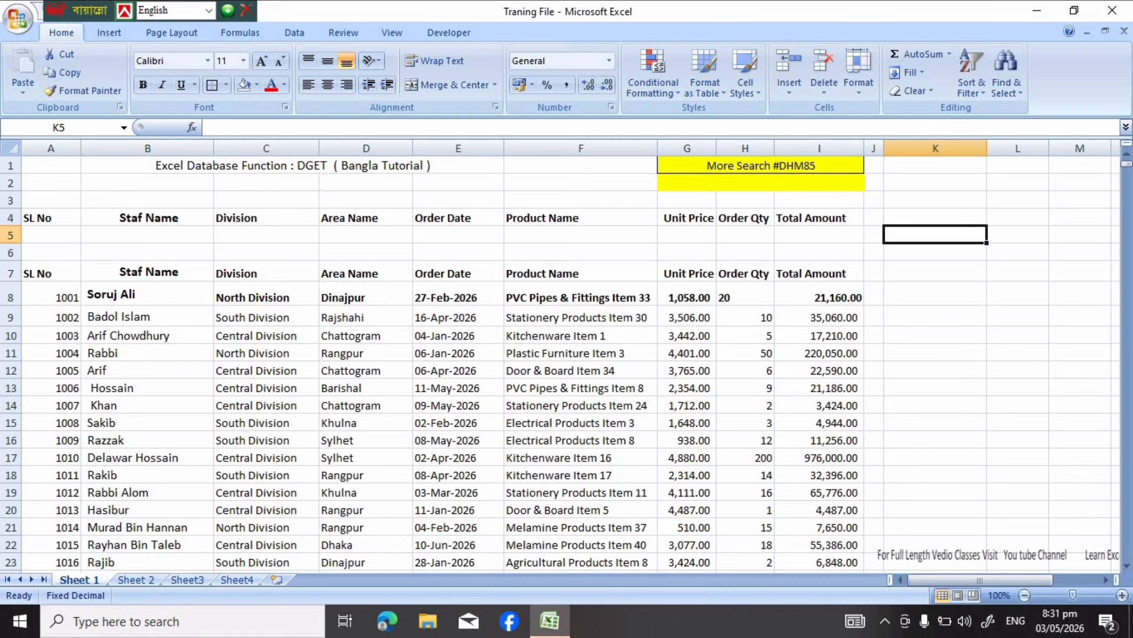
{"action": "left_click", "coordinate": [51, 235]}
{"action": "type", "text": "1004"}
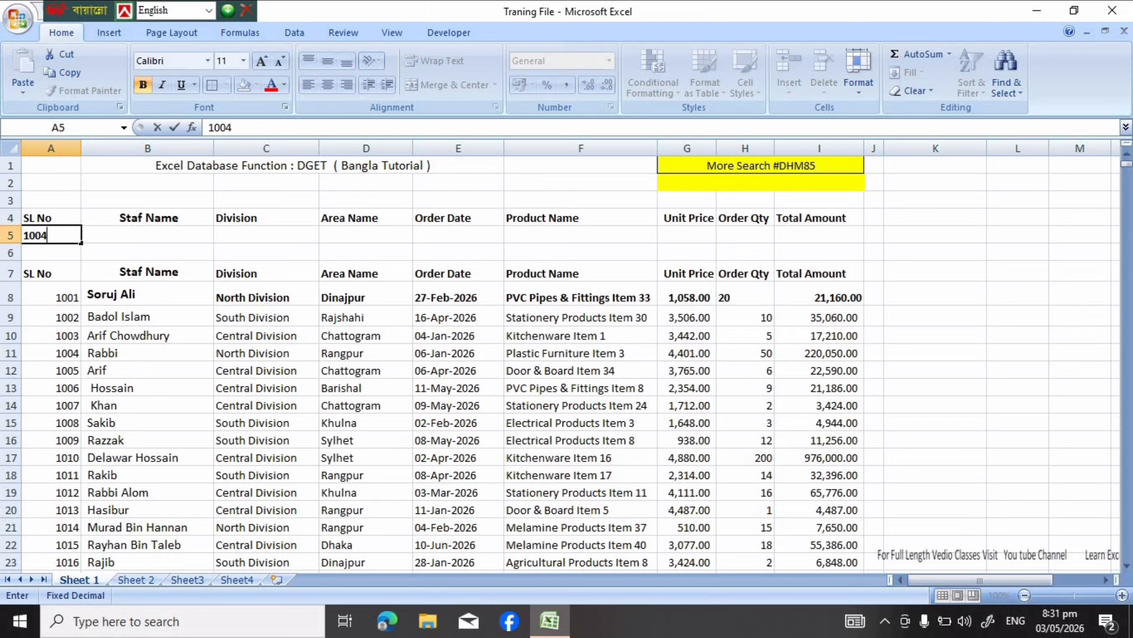
{"action": "key", "text": "Return"}
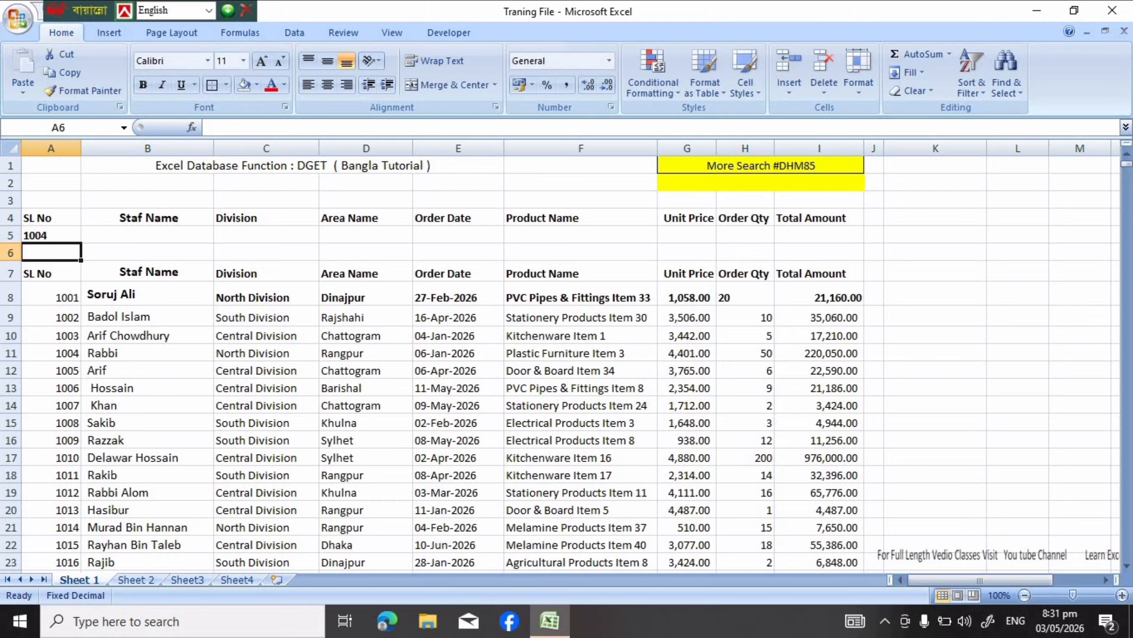
{"action": "left_click", "coordinate": [51, 235]}
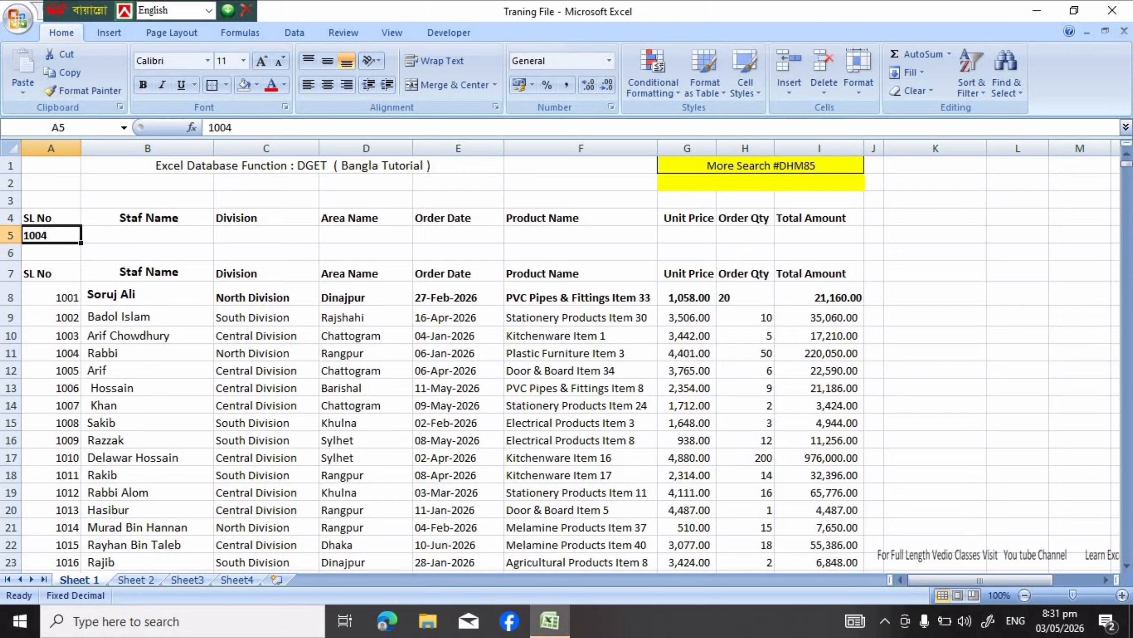
{"action": "key", "text": "BackSpace"}
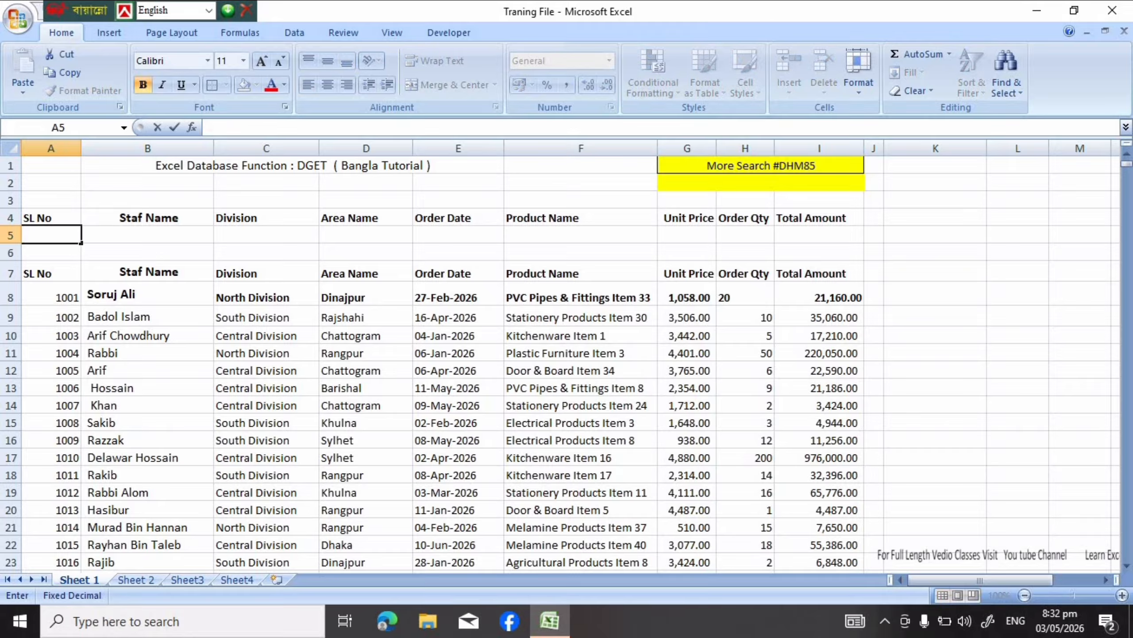
{"action": "left_click", "coordinate": [148, 234]}
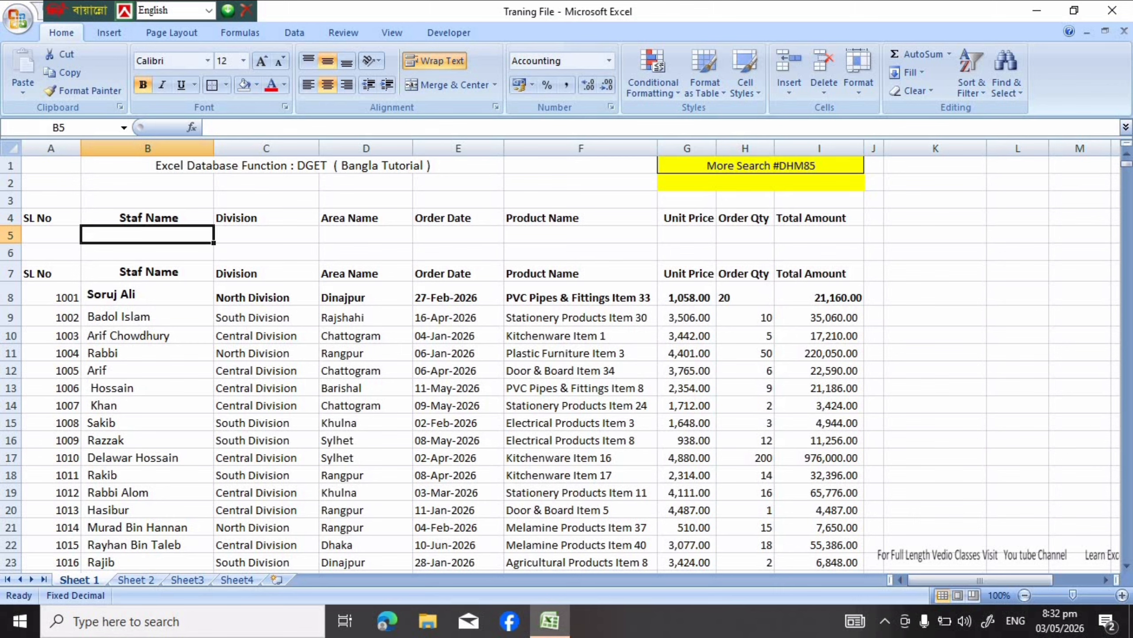
{"action": "left_click", "coordinate": [51, 218]}
{"action": "left_click", "coordinate": [148, 218]}
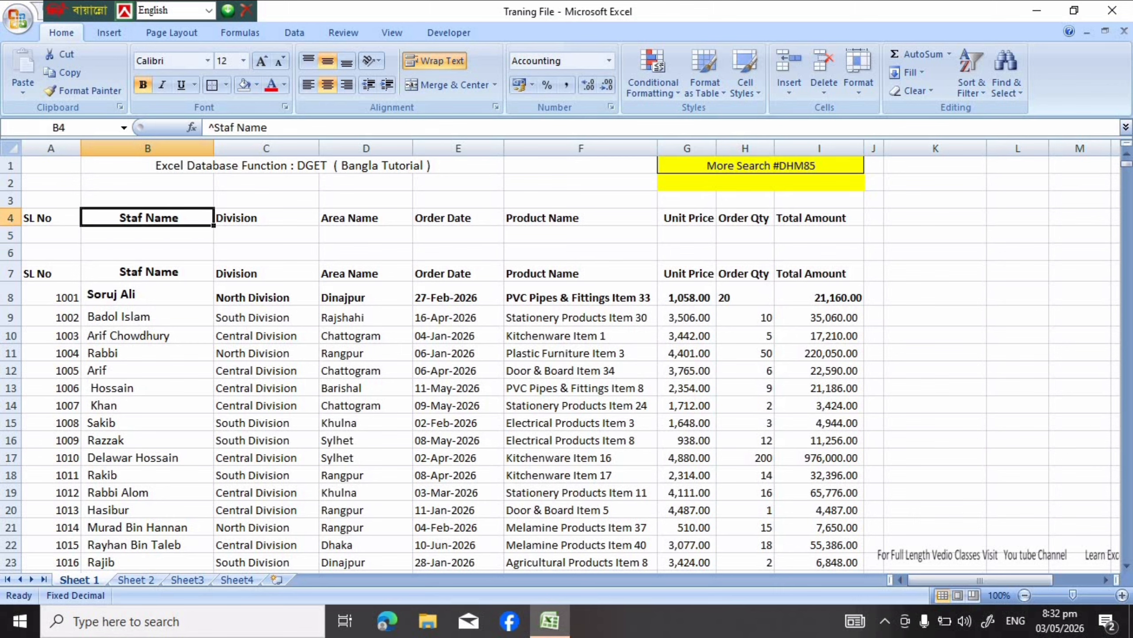
{"action": "left_click", "coordinate": [266, 218]}
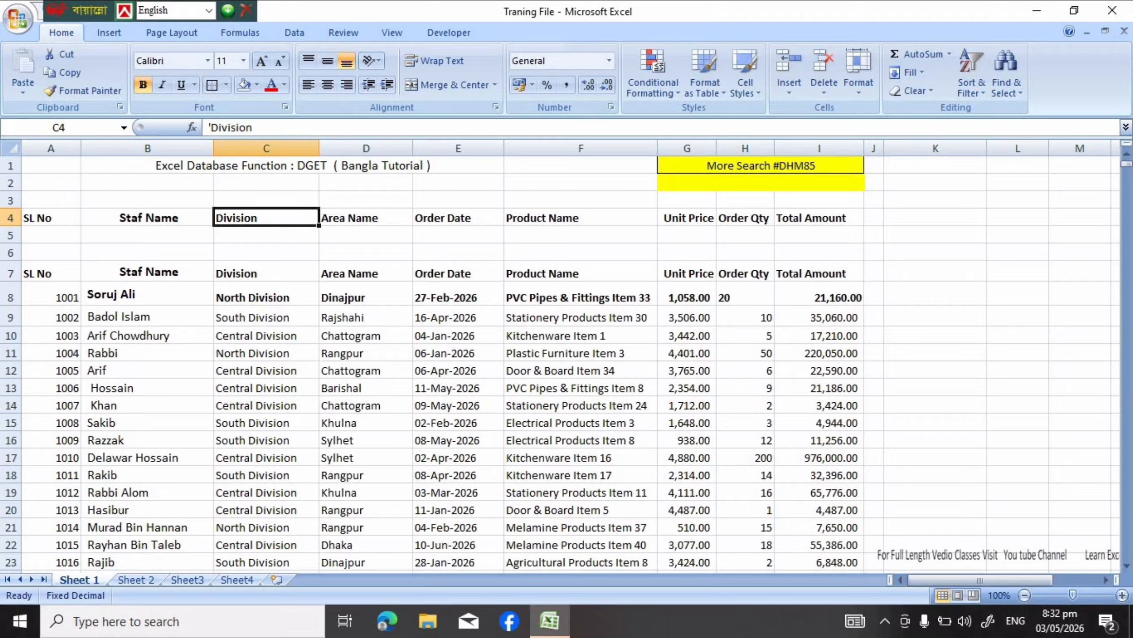
Start a DGET formula in B5 under Staf Name, using the absolute range $A$7:$I$25 as the database
{"action": "left_click", "coordinate": [148, 235]}
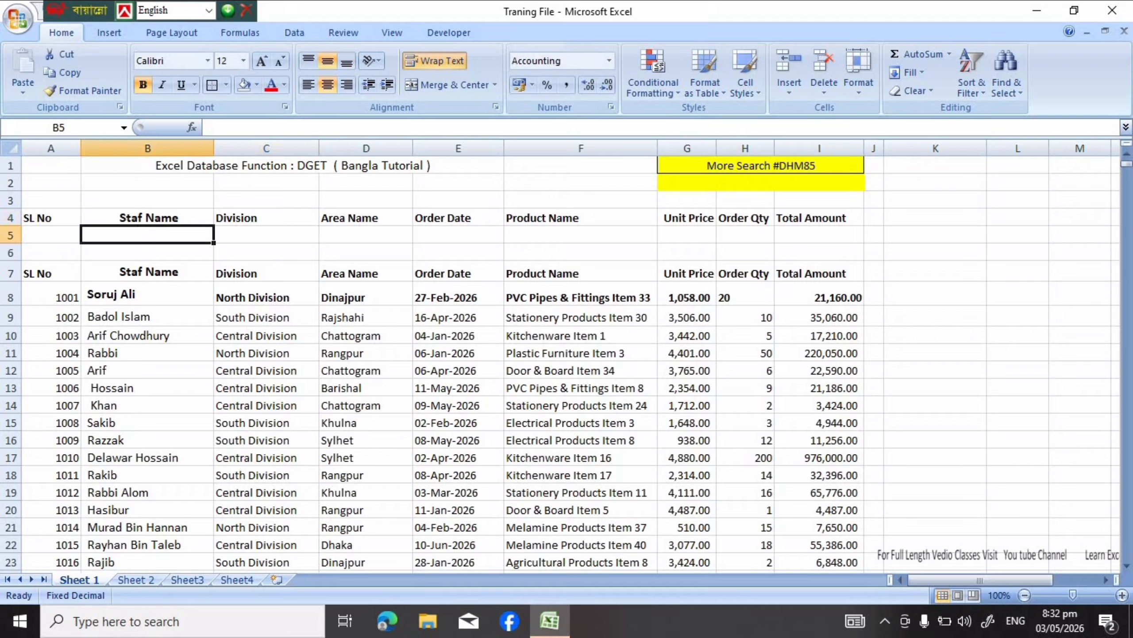
{"action": "type", "text": "="}
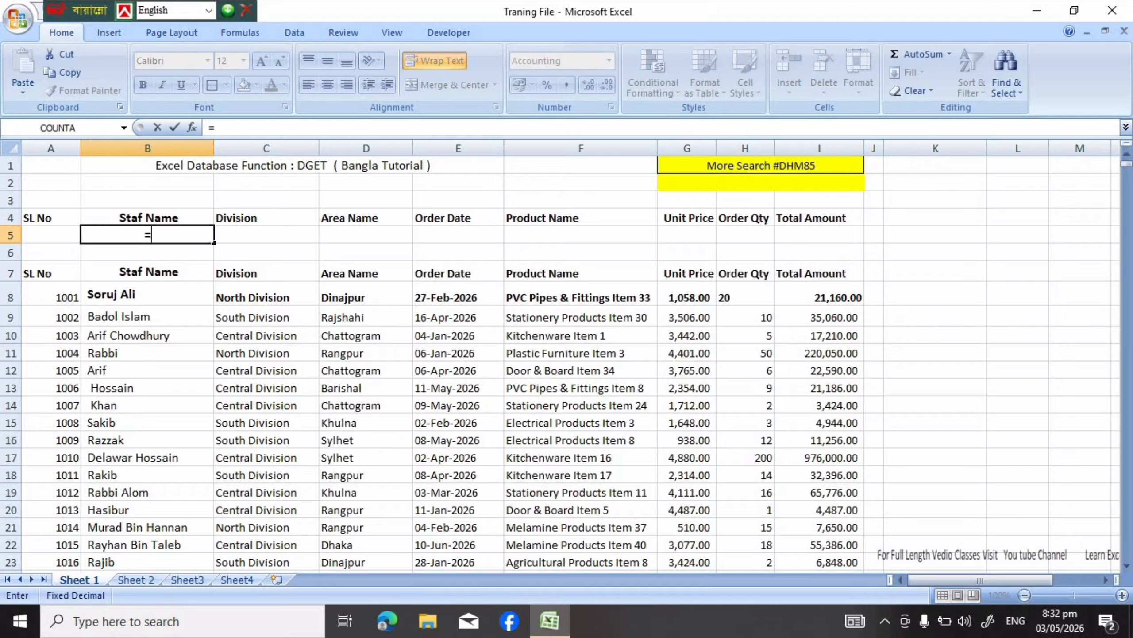
{"action": "type", "text": "d"}
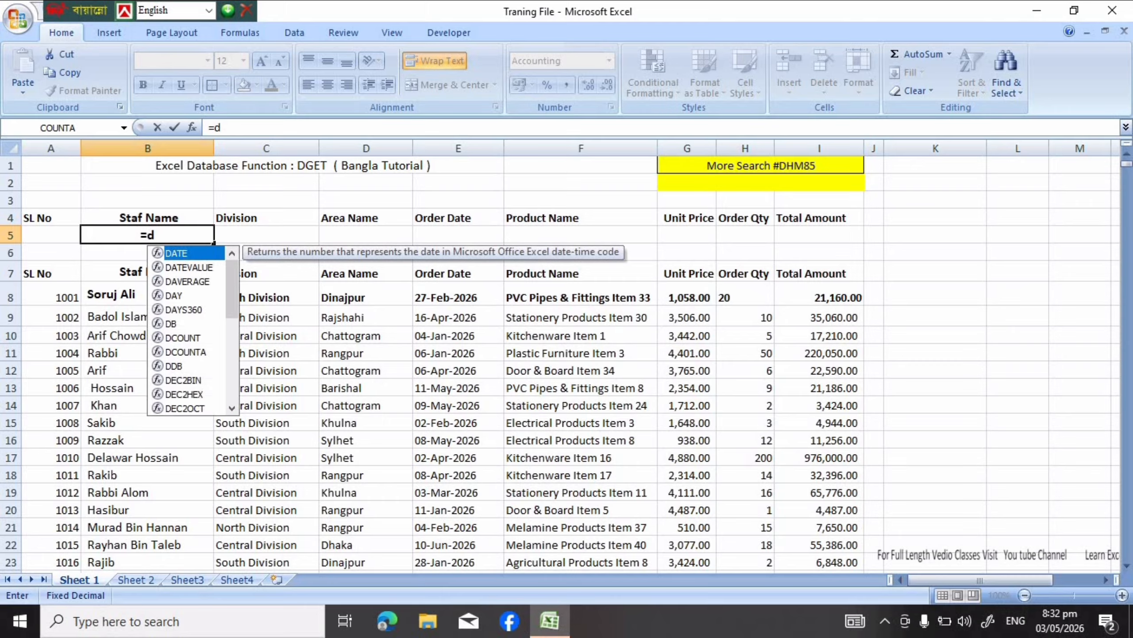
{"action": "type", "text": "g"}
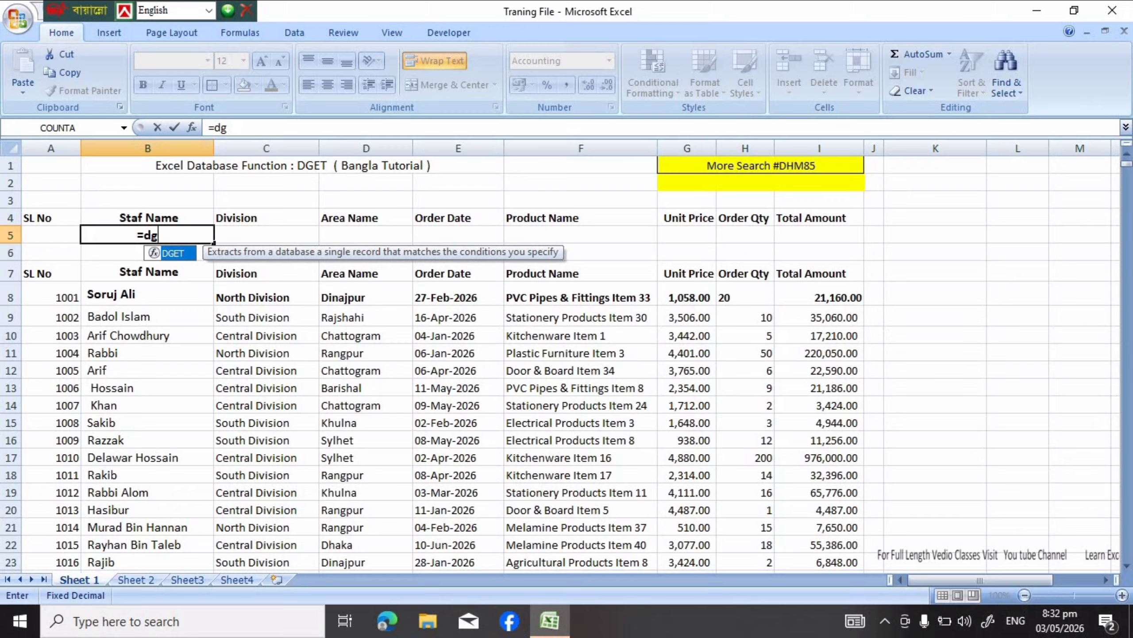
{"action": "key", "text": "Tab"}
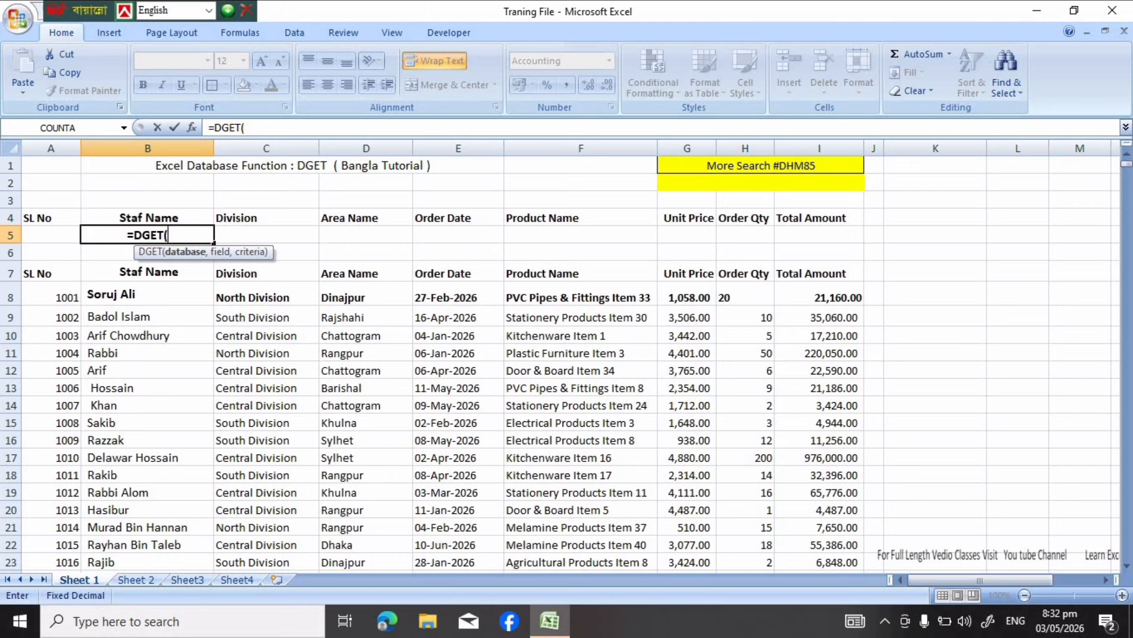
{"action": "left_click_drag", "start_coordinate": [44, 273], "coordinate": [863, 453]}
{"action": "scroll", "coordinate": [864, 454], "scroll_direction": "up", "scroll_amount": 3}
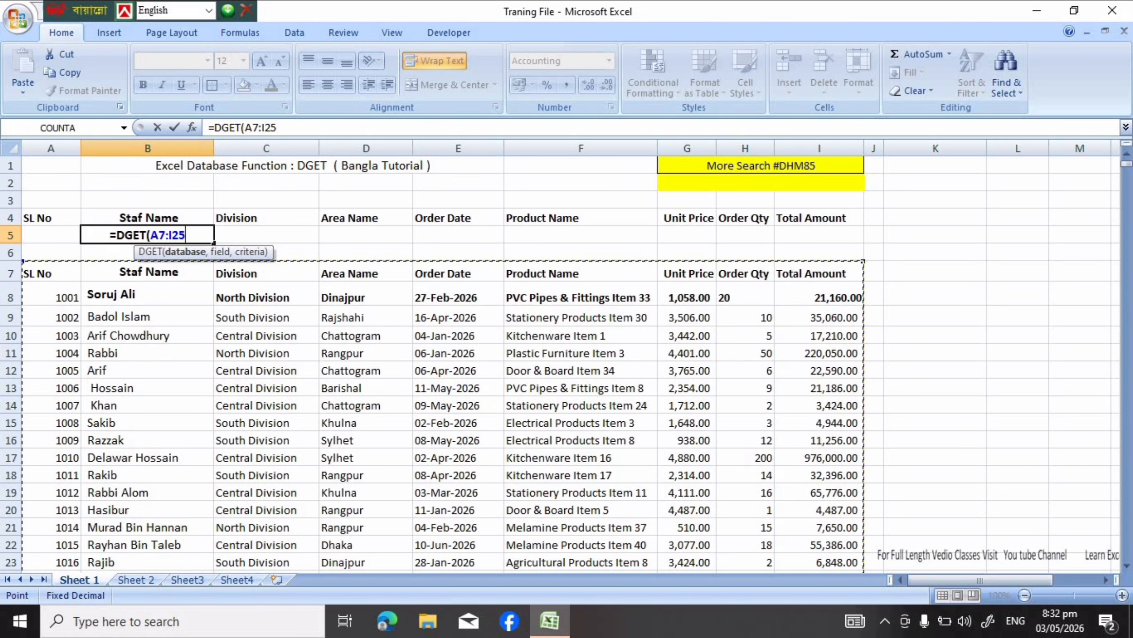
{"action": "key", "text": "F4"}
{"action": "type", "text": ","}
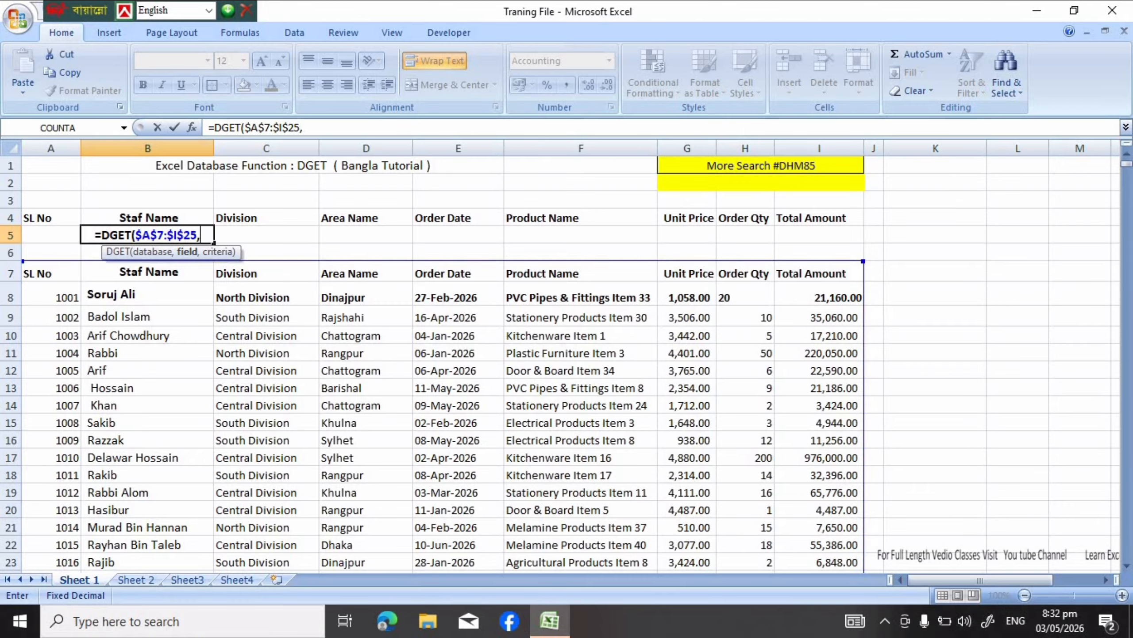
Complete the B5 DGET formula with header B4 as the field and the absolute range $A$4:$A$5 as the criteria
{"action": "key", "text": "Up"}
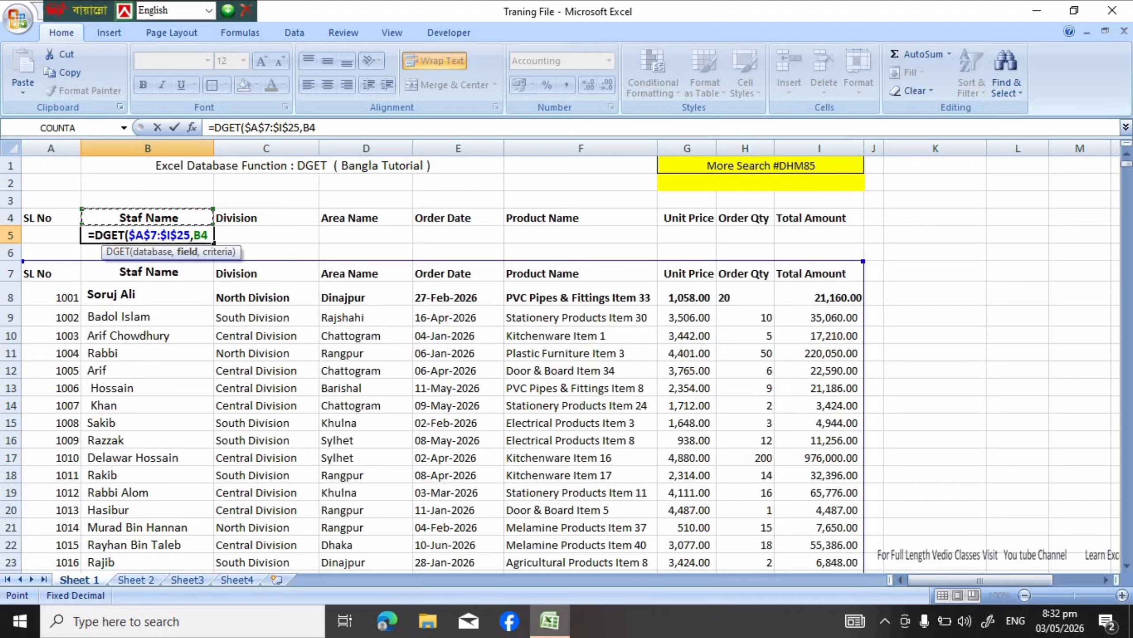
{"action": "type", "text": ","}
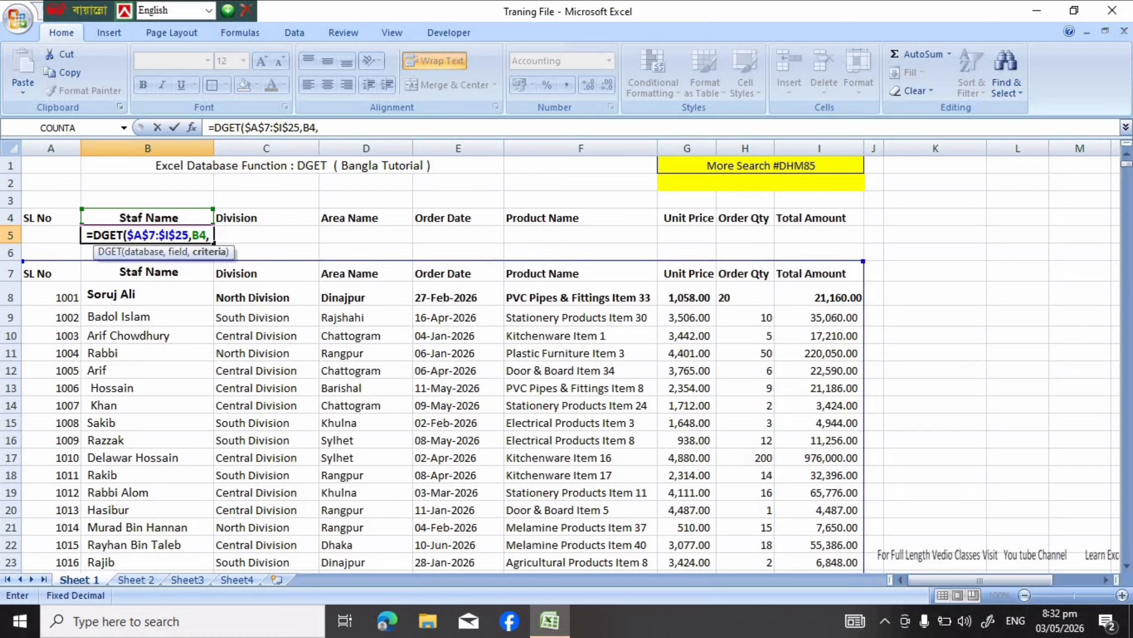
{"action": "left_click_drag", "start_coordinate": [52, 218], "coordinate": [53, 235]}
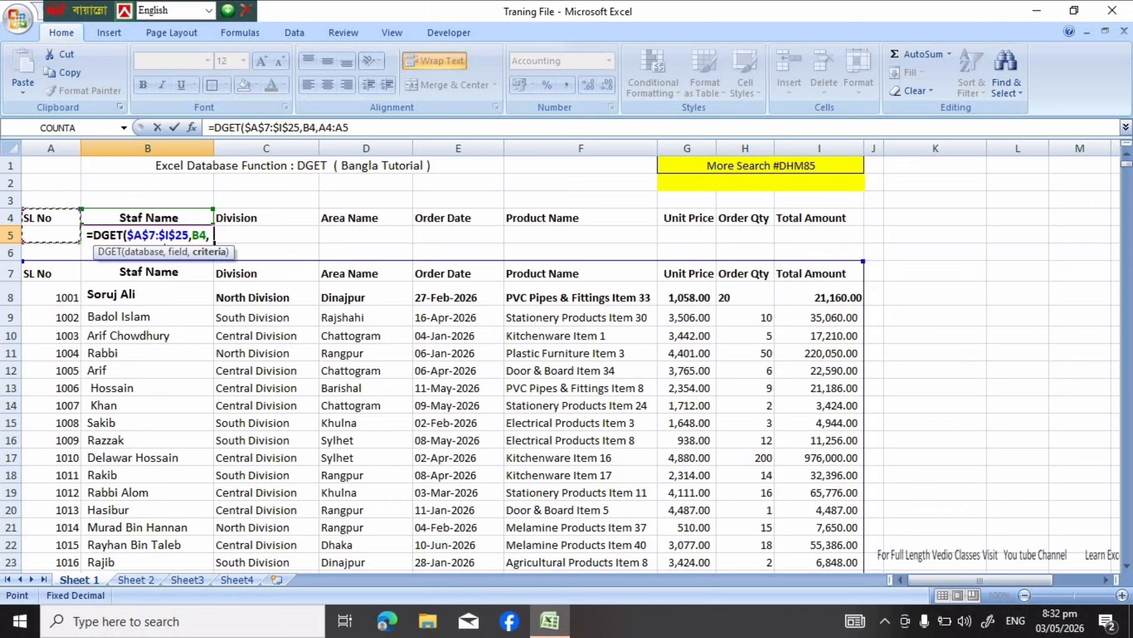
{"action": "key", "text": "F4"}
{"action": "type", "text": ")"}
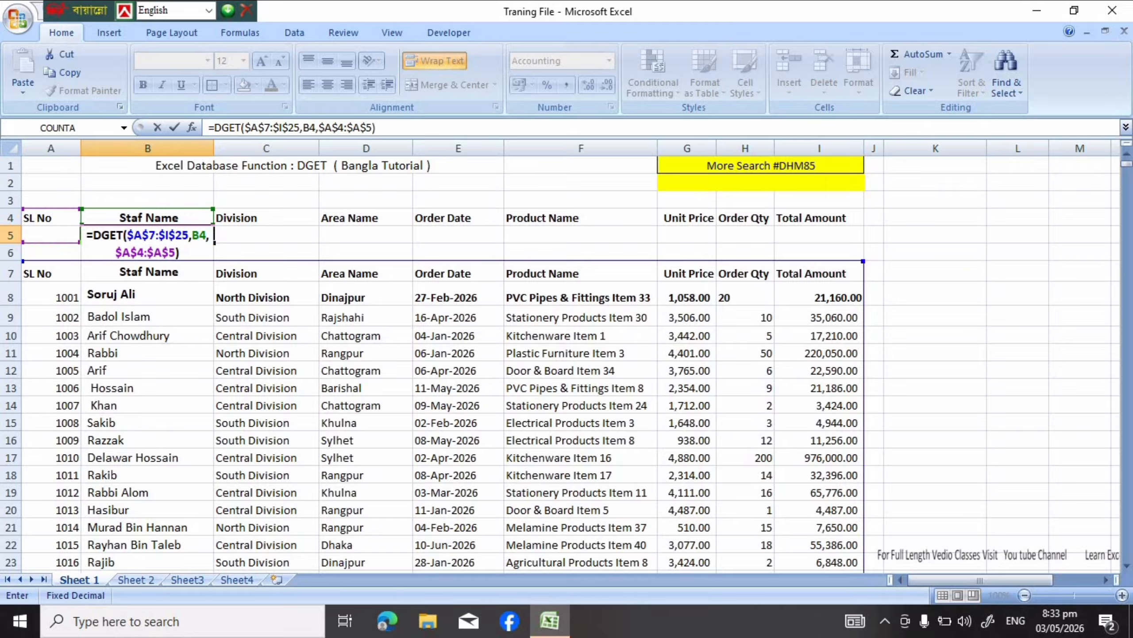
{"action": "key", "text": "Return"}
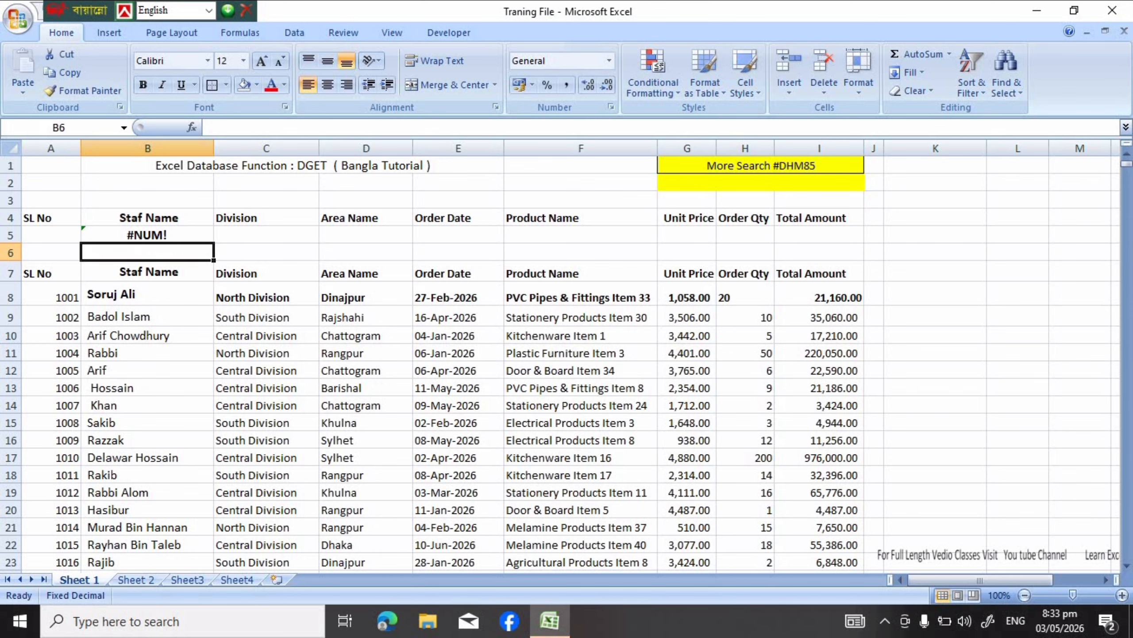
Enter 1005 as the SL No in cell A5 to test the staff name lookup
{"action": "left_click", "coordinate": [51, 235]}
{"action": "type", "text": "1"}
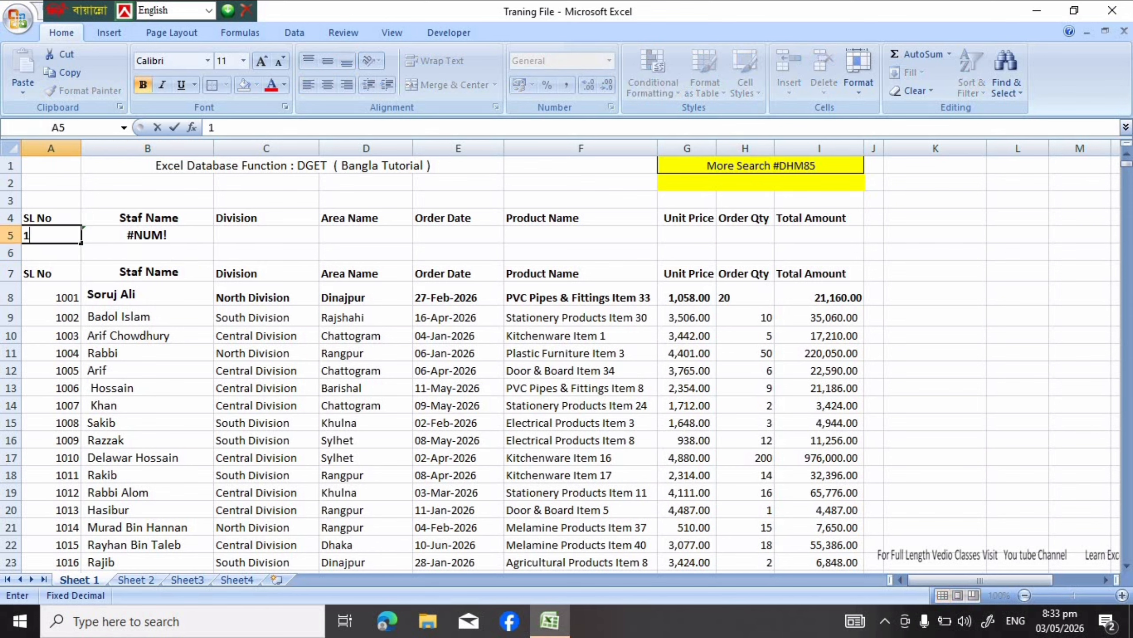
{"action": "type", "text": "005"}
{"action": "key", "text": "Return"}
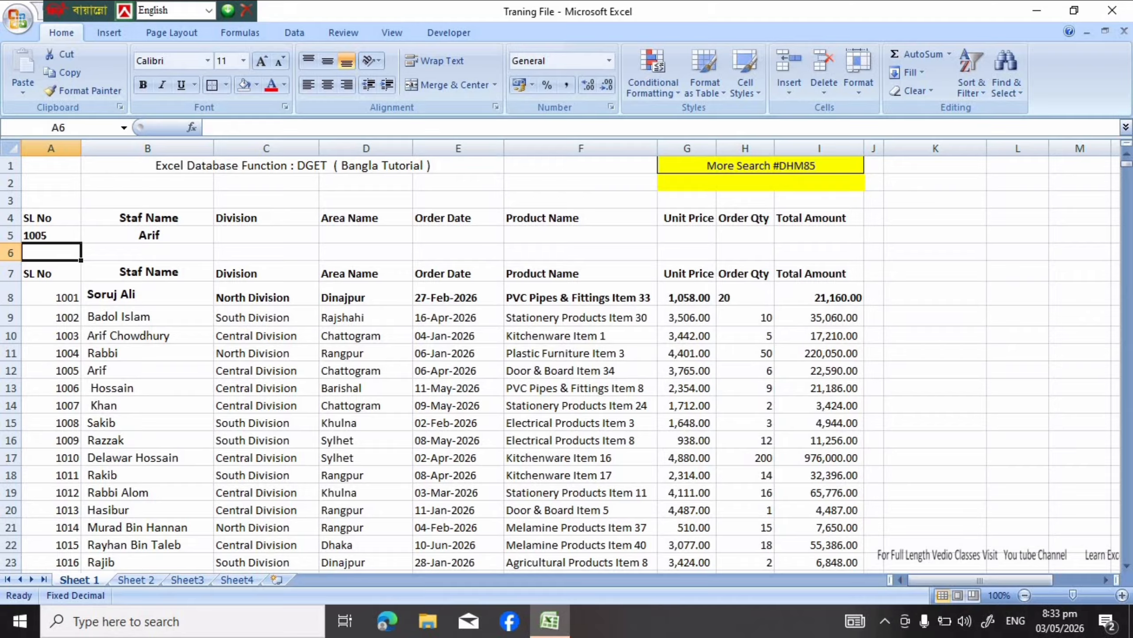
Fill the B5 DGET formula across C5:I5 to return the remaining fields from Division through Total Amount
{"action": "left_click", "coordinate": [148, 235]}
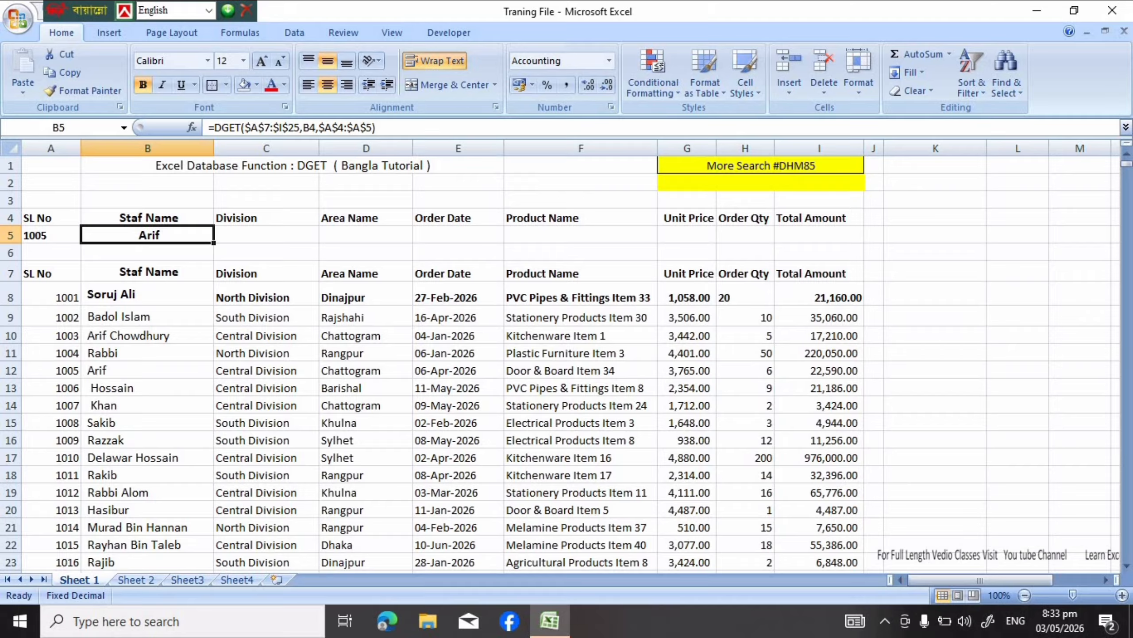
{"action": "left_click_drag", "start_coordinate": [214, 243], "coordinate": [859, 242]}
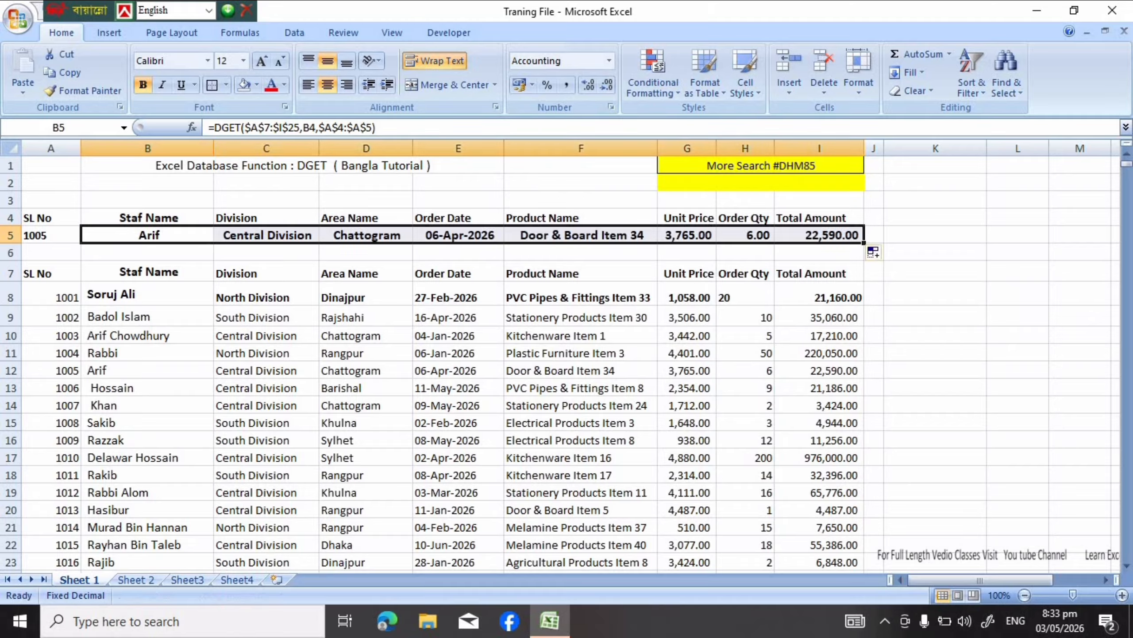
{"action": "left_click", "coordinate": [935, 271]}
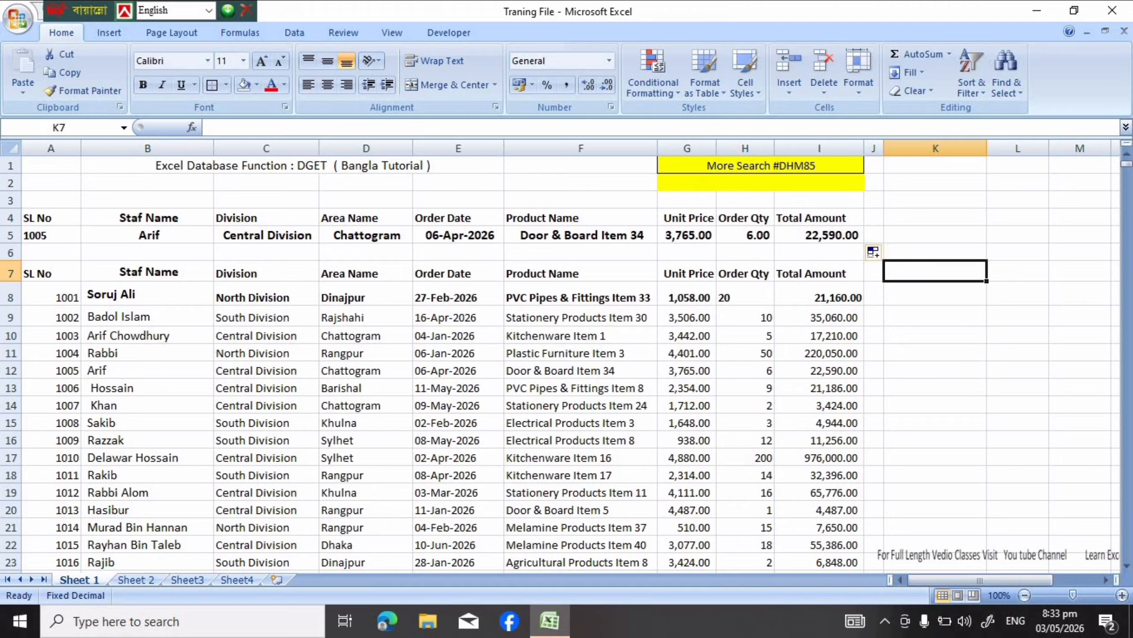
Replace the SL No in cell A5 with 1014 to test the full lookup row
{"action": "left_click", "coordinate": [51, 234]}
{"action": "key", "text": "BackSpace"}
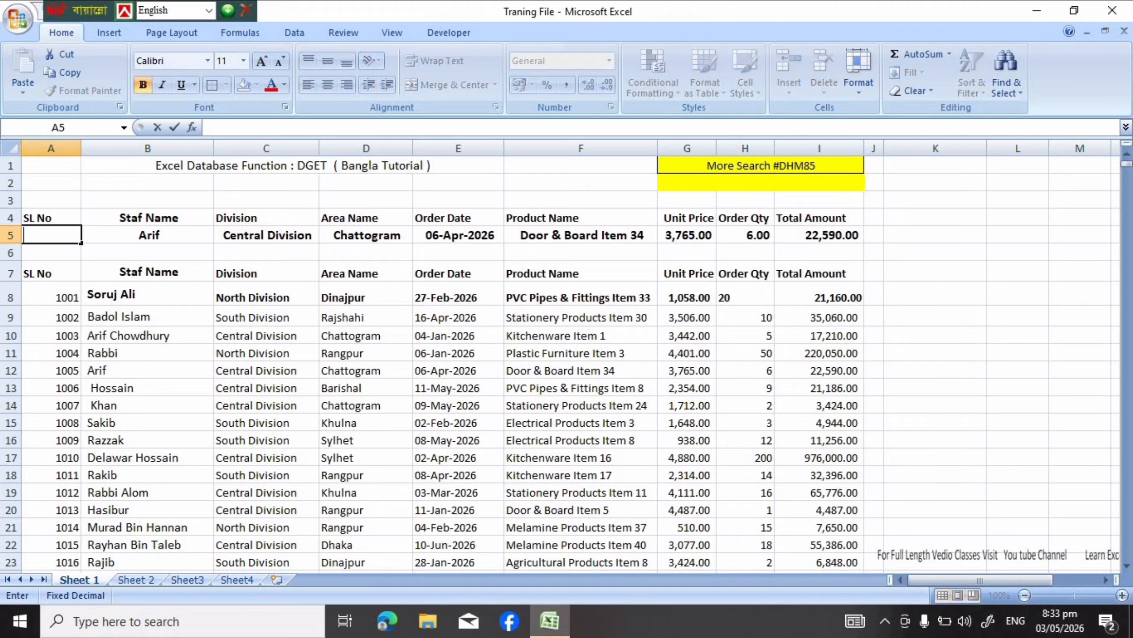
{"action": "type", "text": "1014"}
{"action": "key", "text": "Return"}
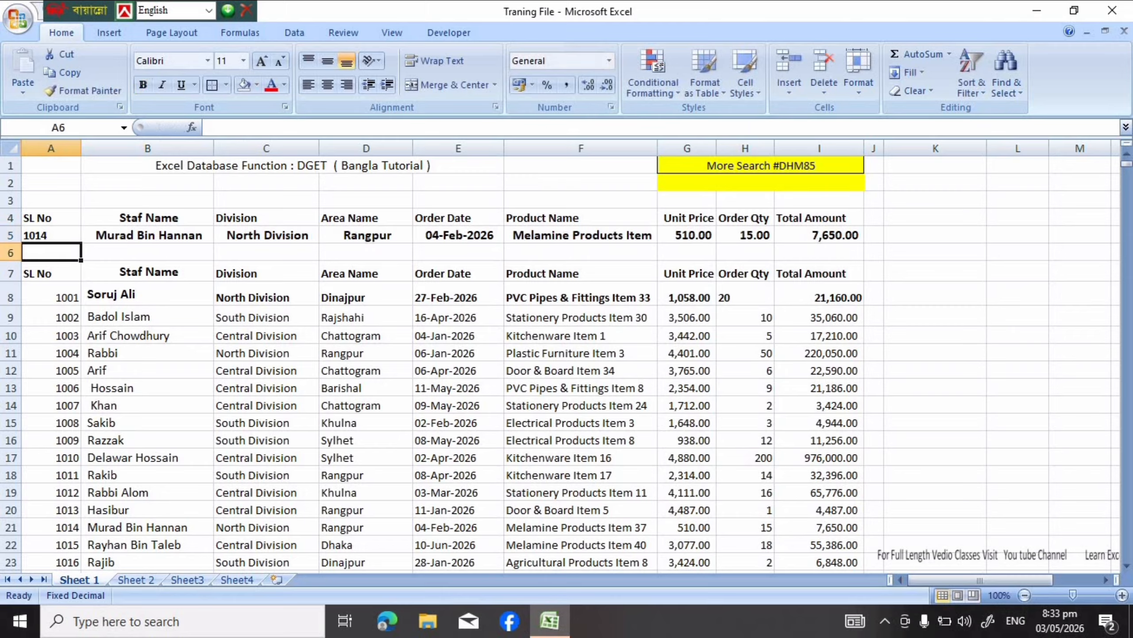
Change the lookup SL No in A5 to 1010 to retrieve another record
{"action": "key", "text": "Up"}
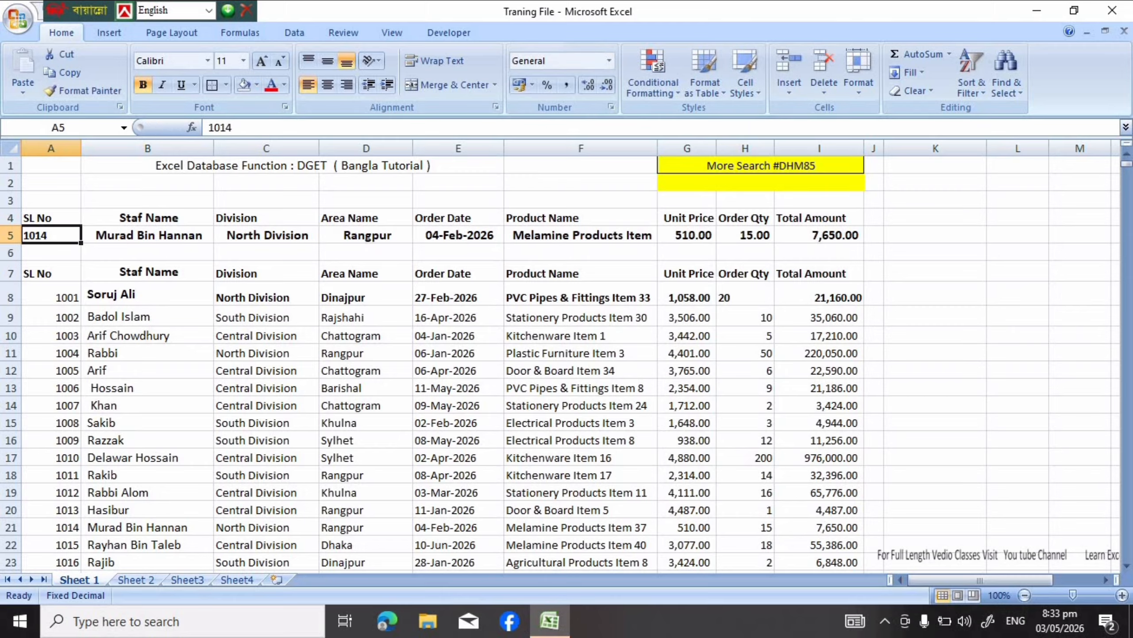
{"action": "key", "text": "BackSpace"}
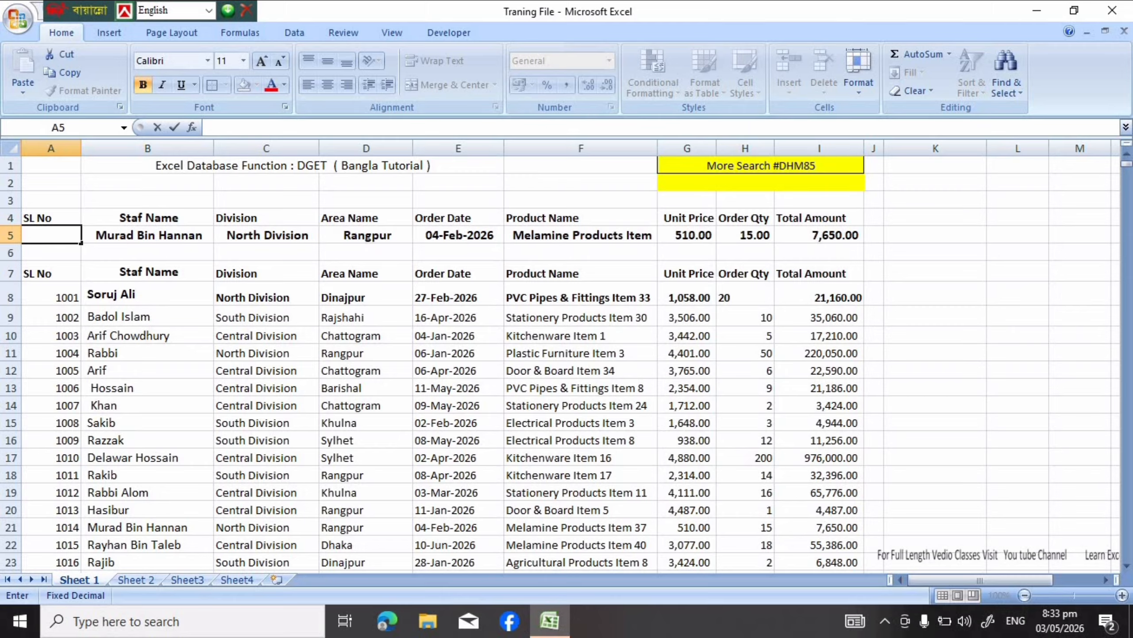
{"action": "type", "text": "1010"}
{"action": "key", "text": "Return"}
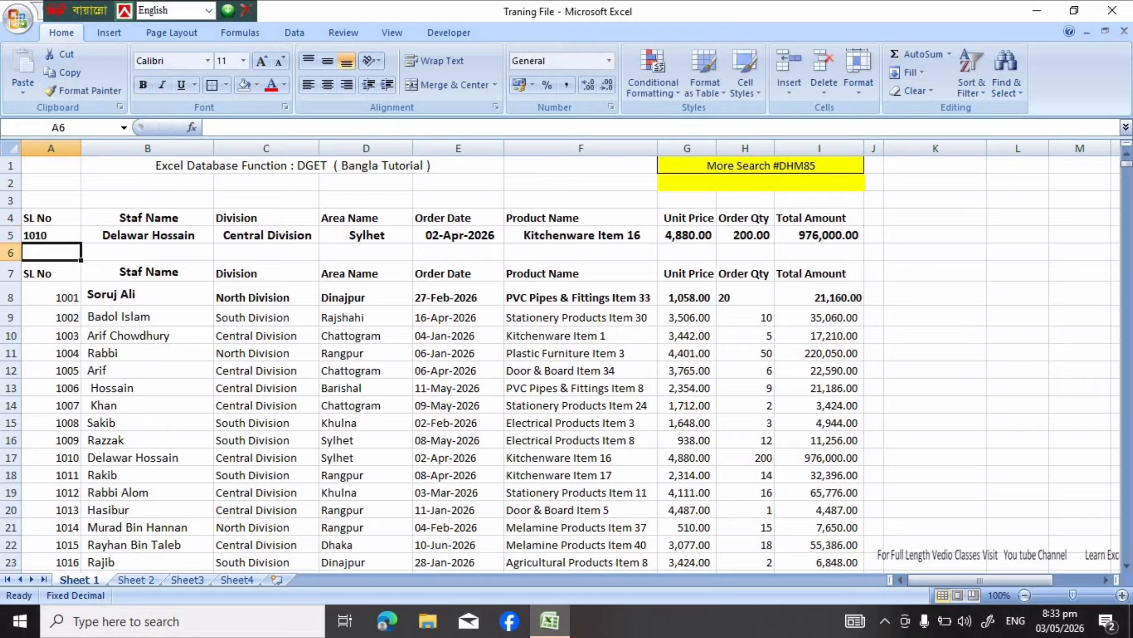
{"action": "key", "text": "Up"}
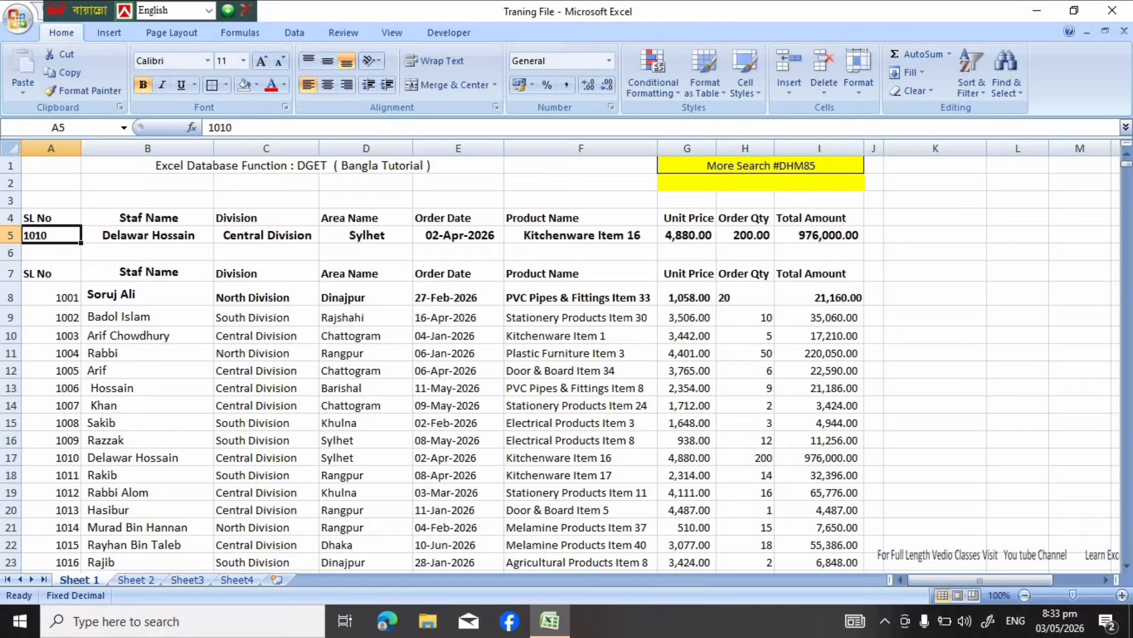